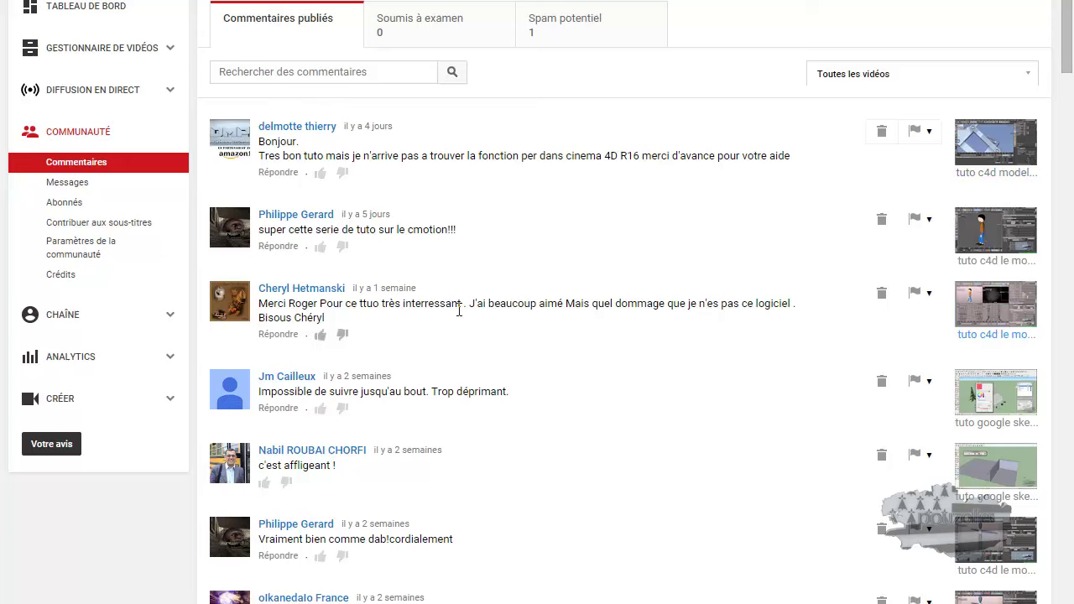
drag(474, 304, 511, 303)
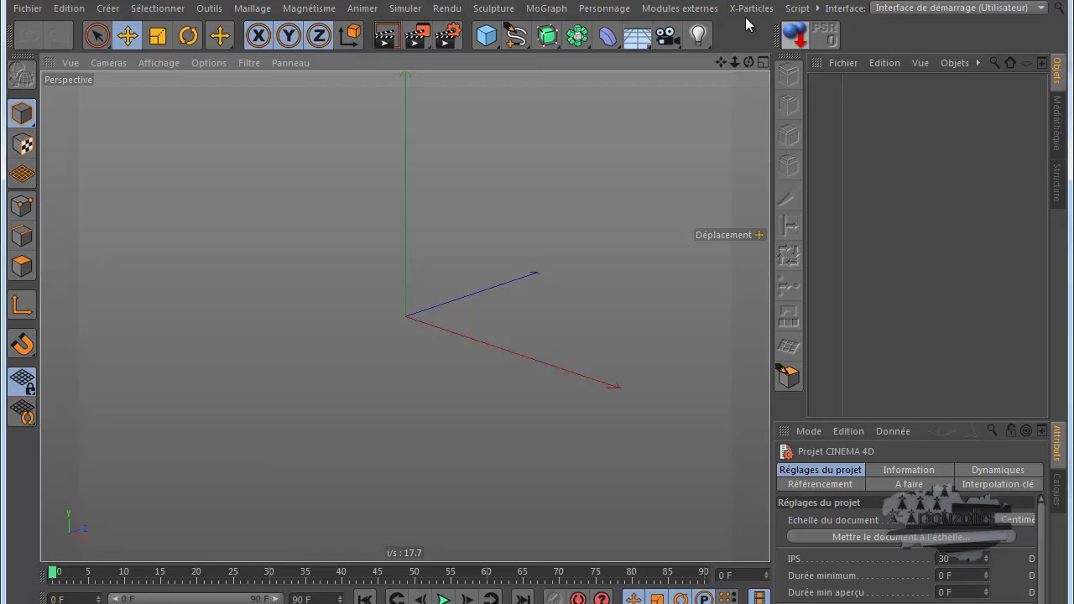
Step: Open the command customization window, move it clear of the side managers and filter the commands by the name "per"
click(818, 9)
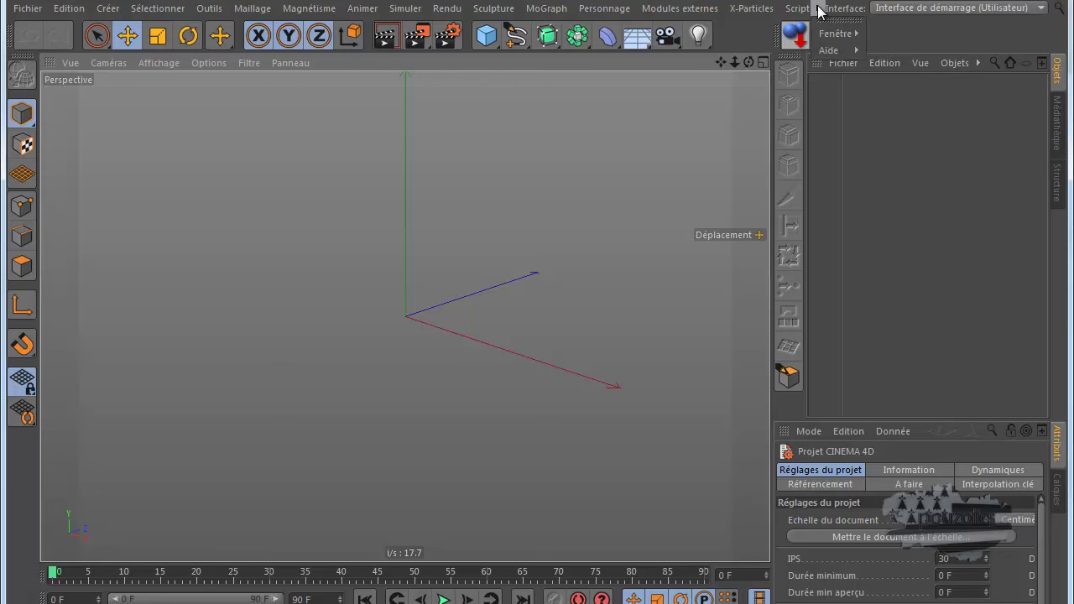
mouse_move(835, 34)
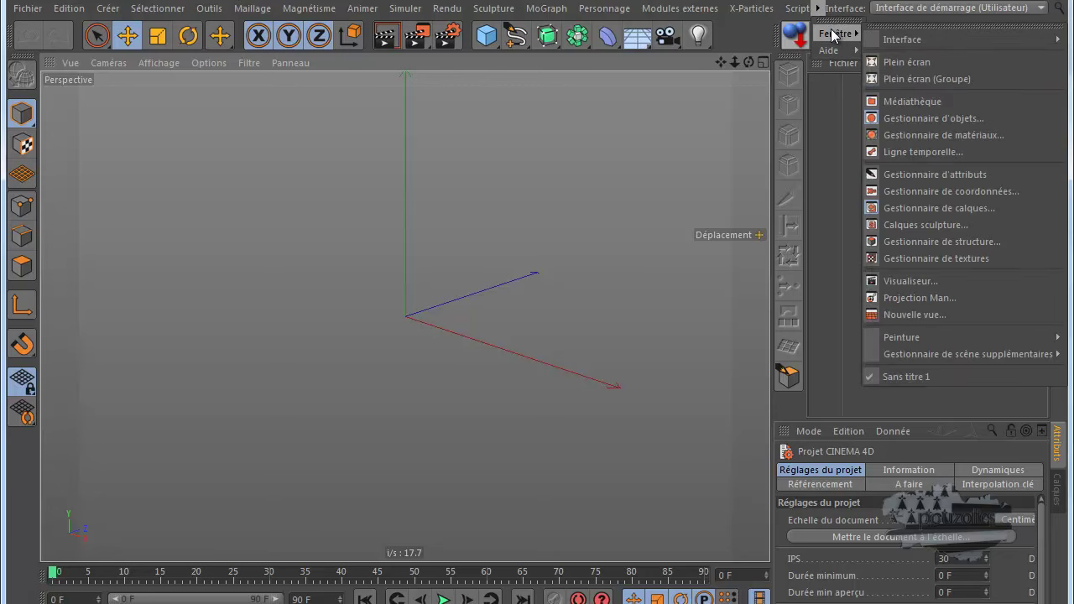
mouse_move(915, 38)
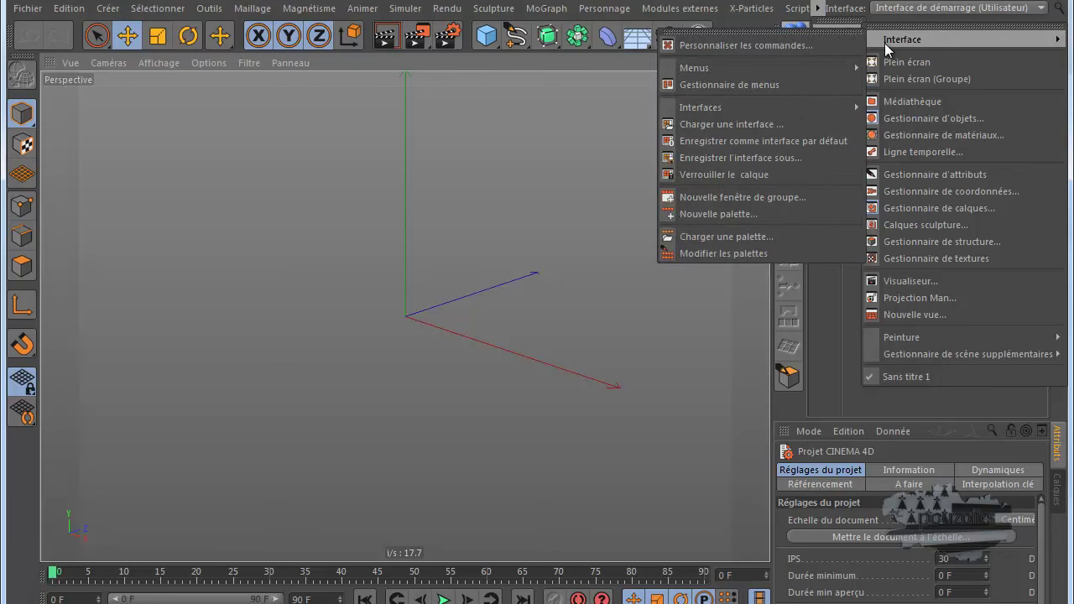
click(768, 45)
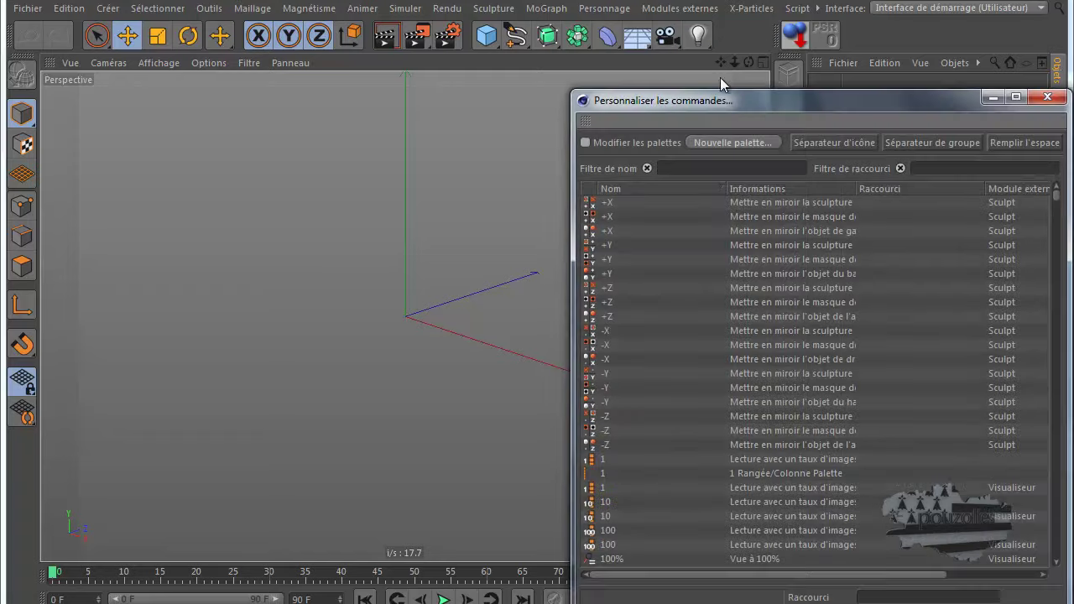
drag(767, 98, 441, 21)
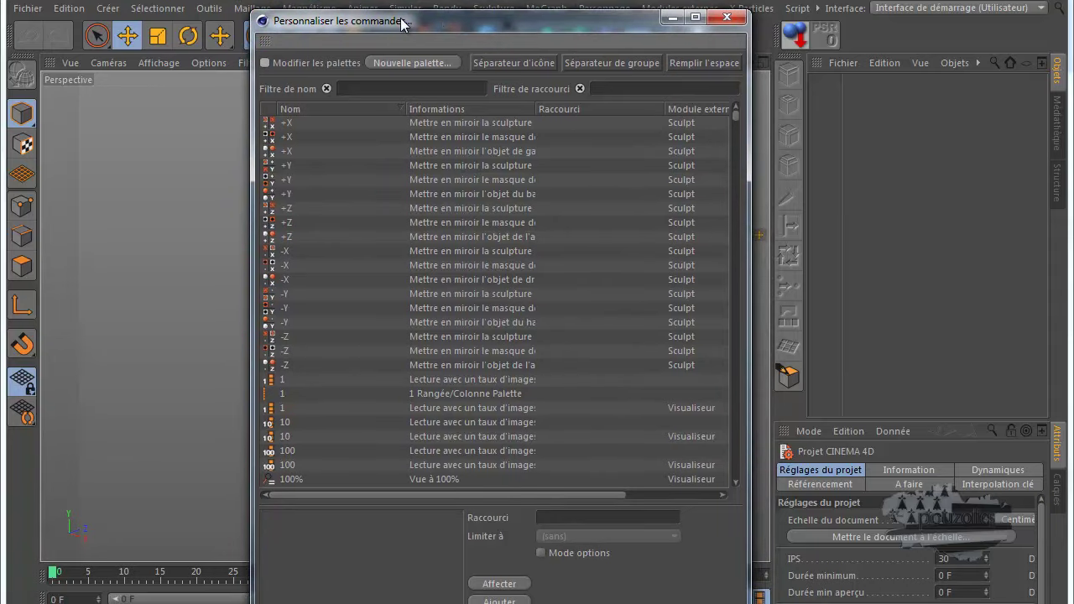
click(365, 88)
text(per)
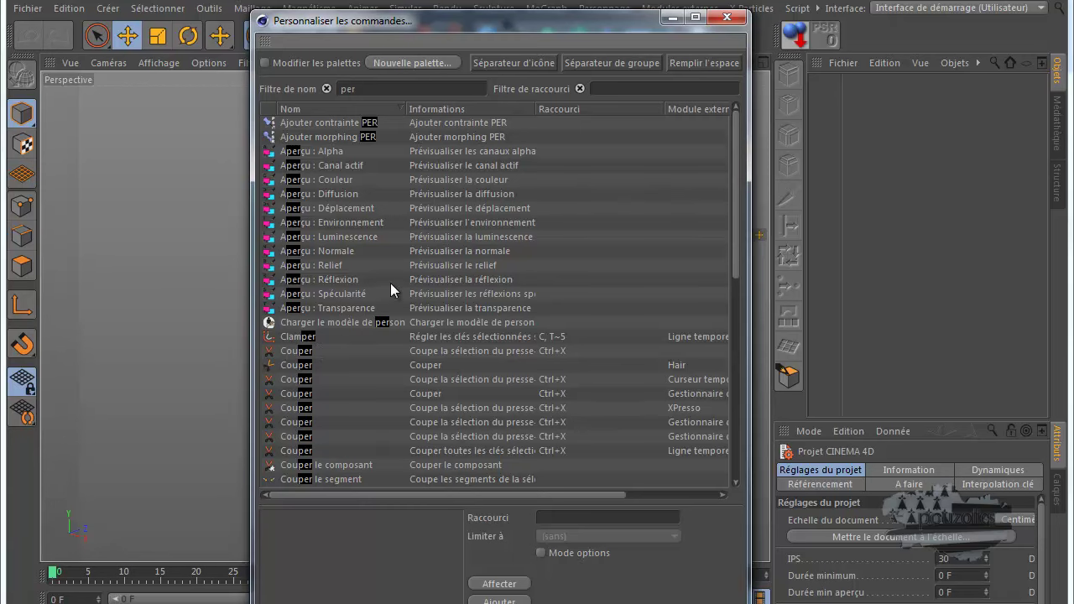
Step: Find the Réinitialiser PER command in the filtered list and add it below the last icon of the vertical mode palette
scroll(403, 285, down, 5)
scroll(404, 286, down, 2)
scroll(405, 280, down, 3)
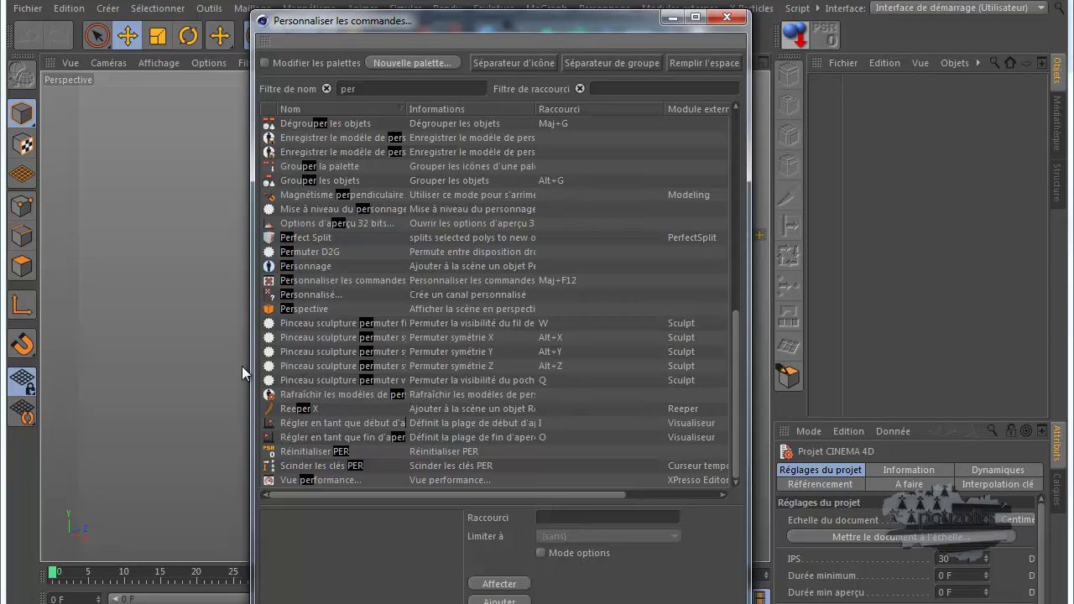
click(309, 452)
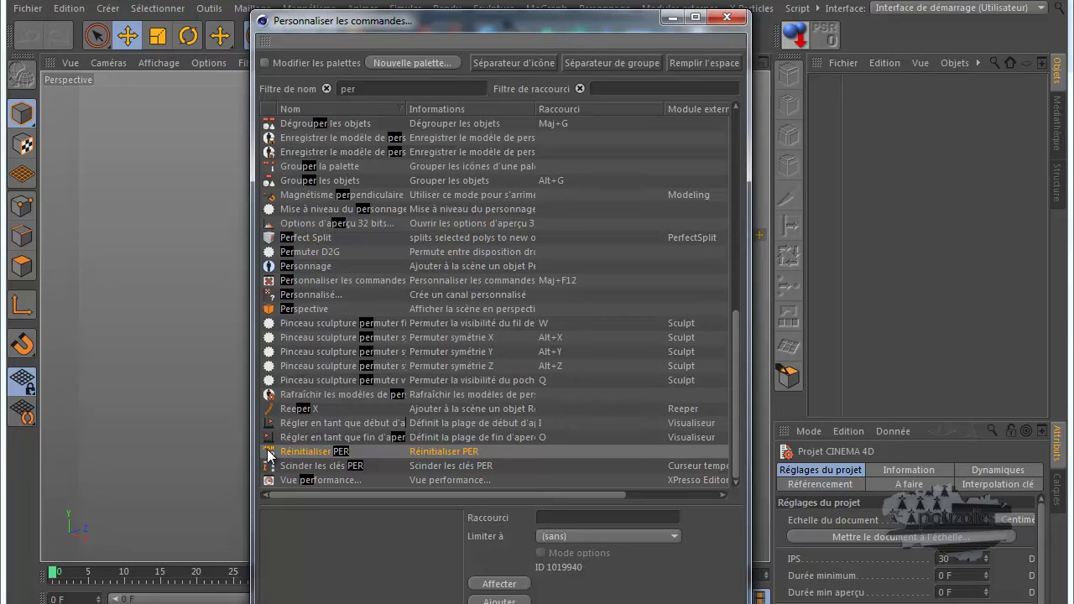
drag(269, 453, 156, 314)
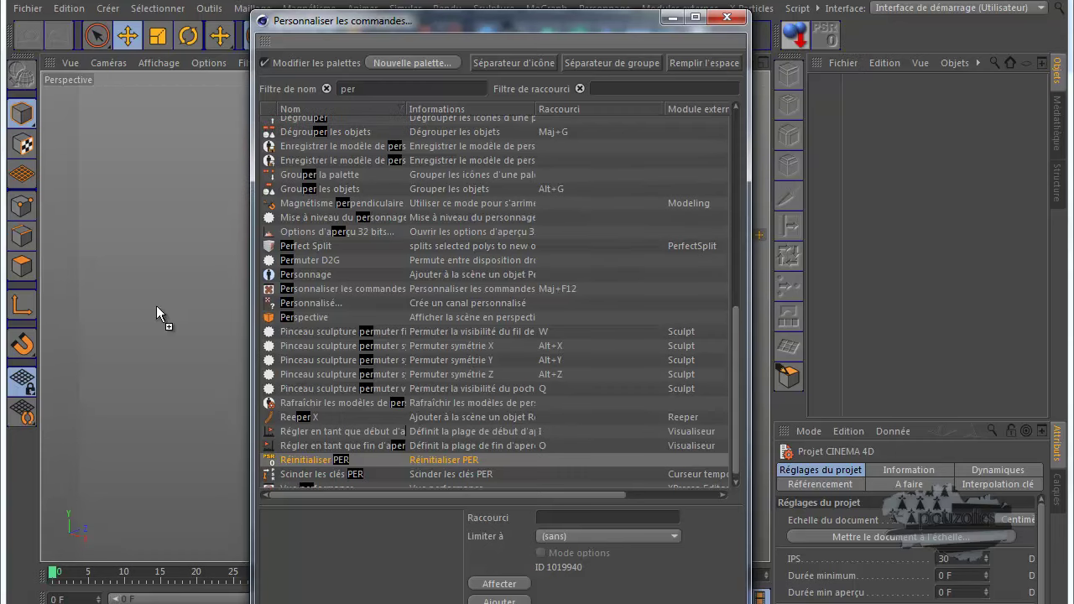
drag(22, 429, 22, 432)
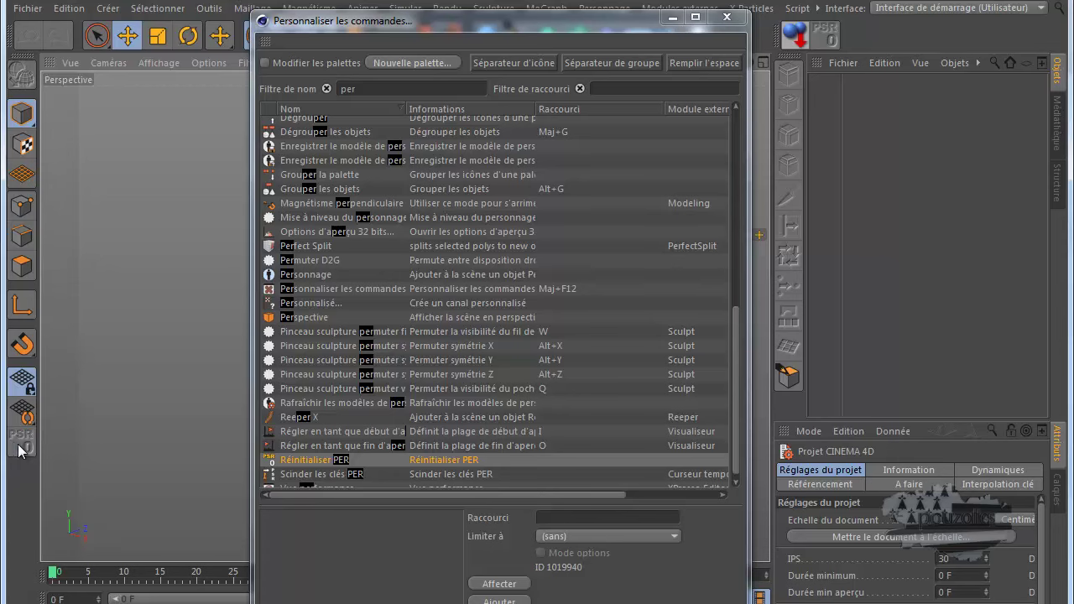
Step: Enable palette editing and move the added Réinitialiser PER icon from the vertical palette to beside the existing PSR icon
click(266, 63)
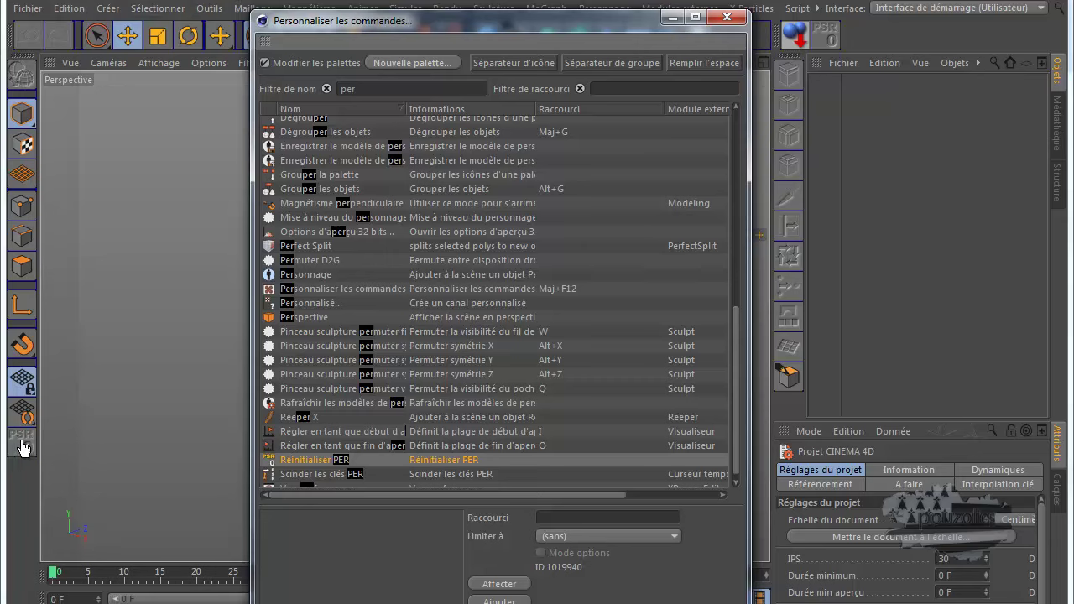
drag(23, 447, 841, 34)
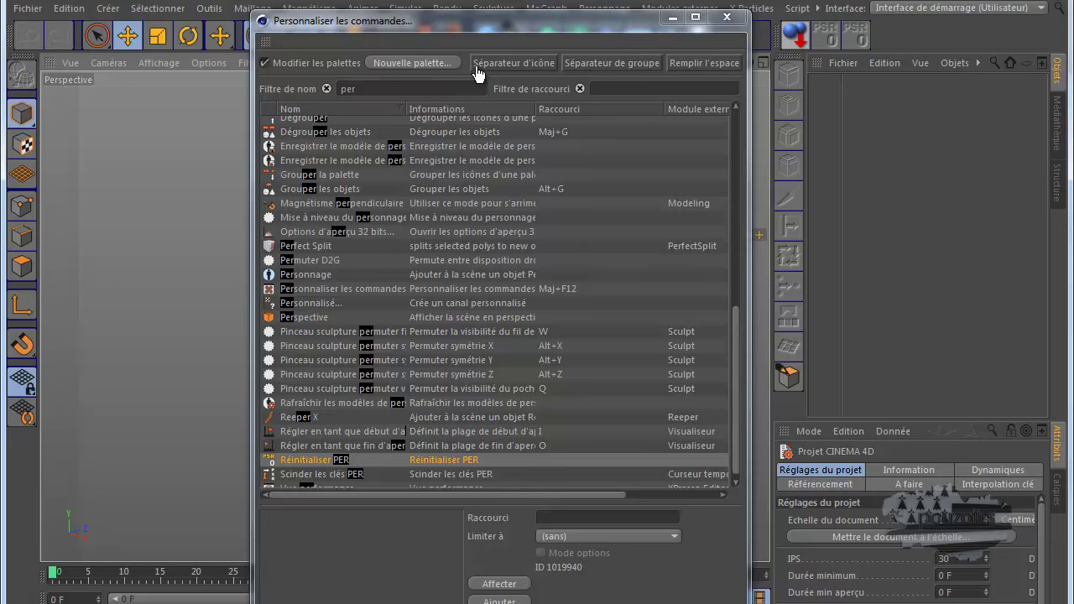
Step: Create a new empty palette, place it over the viewport and clear the command name filter
click(416, 71)
drag(212, 3, 194, 134)
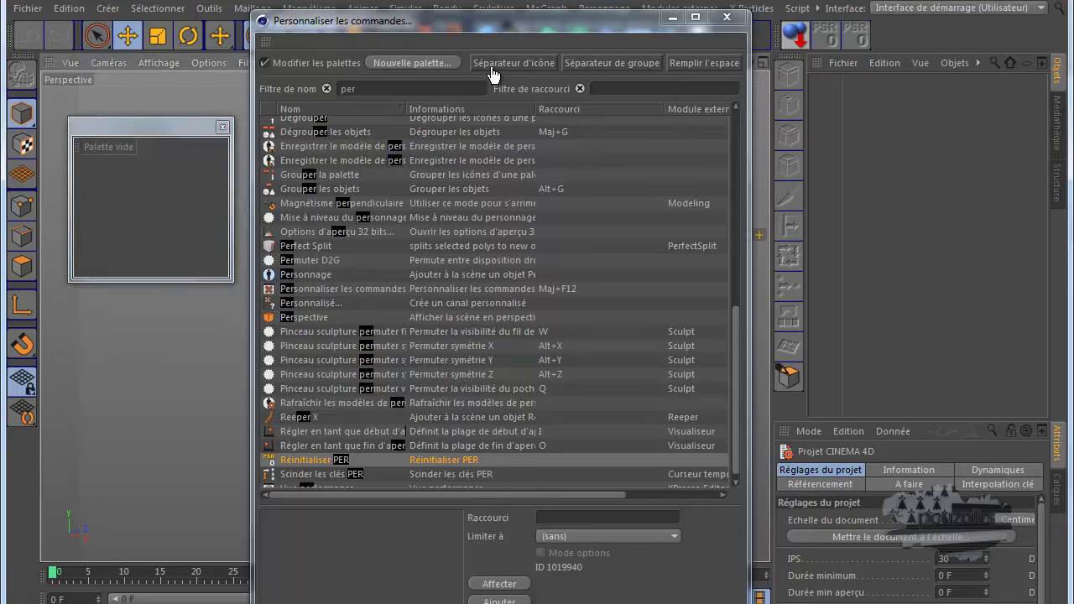
double_click(347, 88)
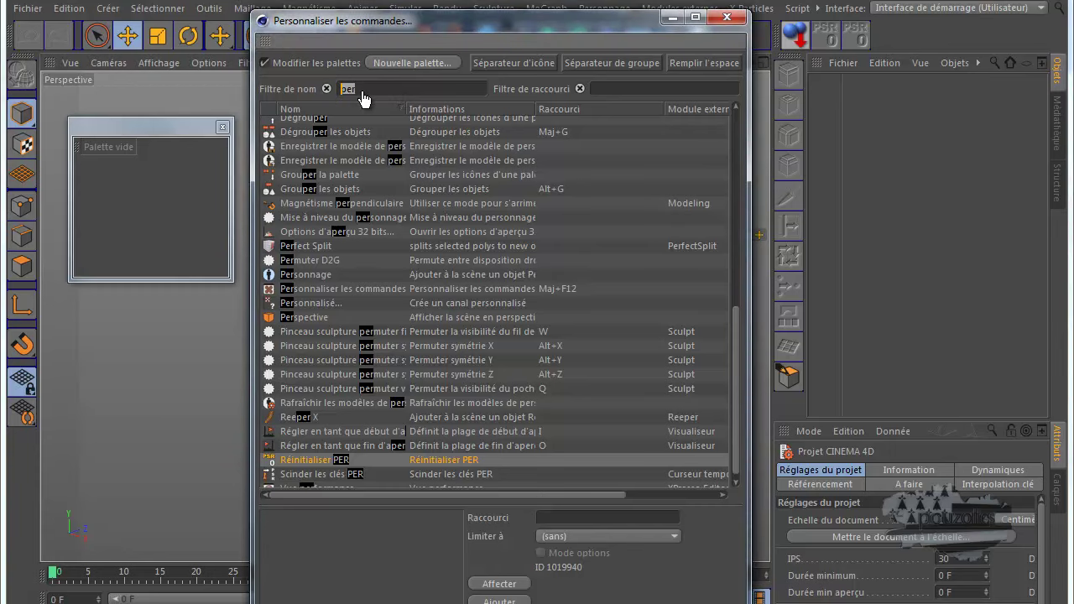
key(BackSpace)
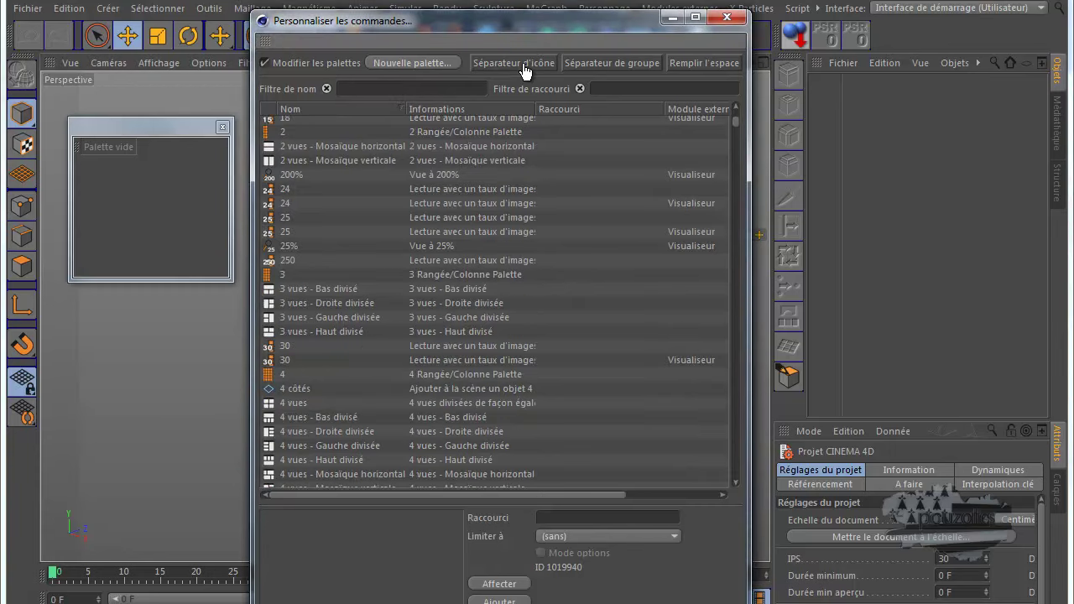
Step: Space apart the two Réinitialiser PER icons in the toolbar using the icon and group separators
drag(525, 70, 810, 54)
drag(869, 43, 851, 47)
drag(617, 71, 841, 46)
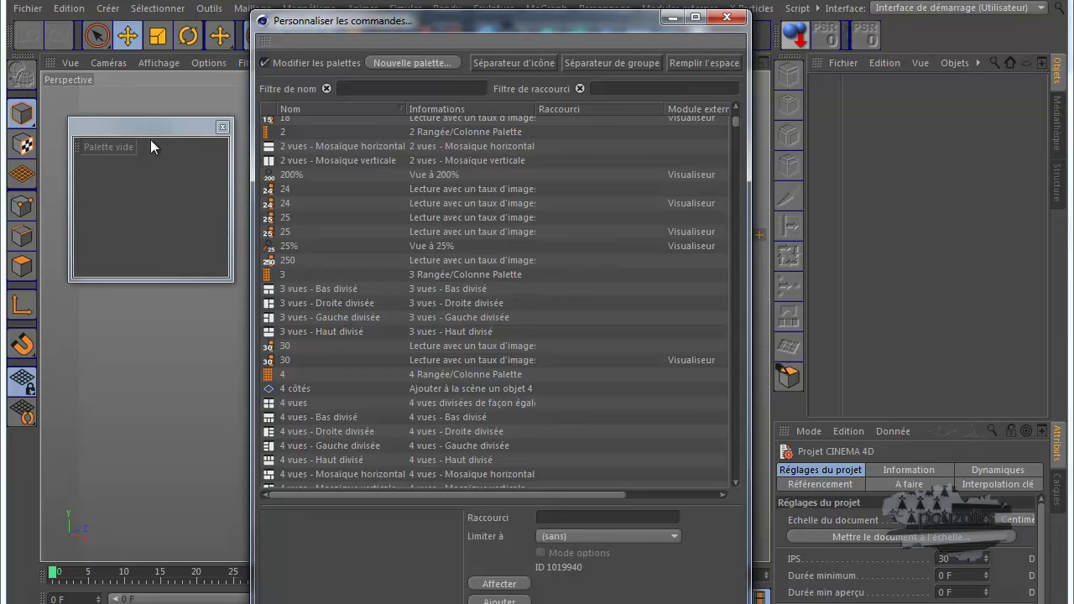
Step: Close the empty palette and create a fresh one, placing it over the object manager area
drag(162, 123, 927, 106)
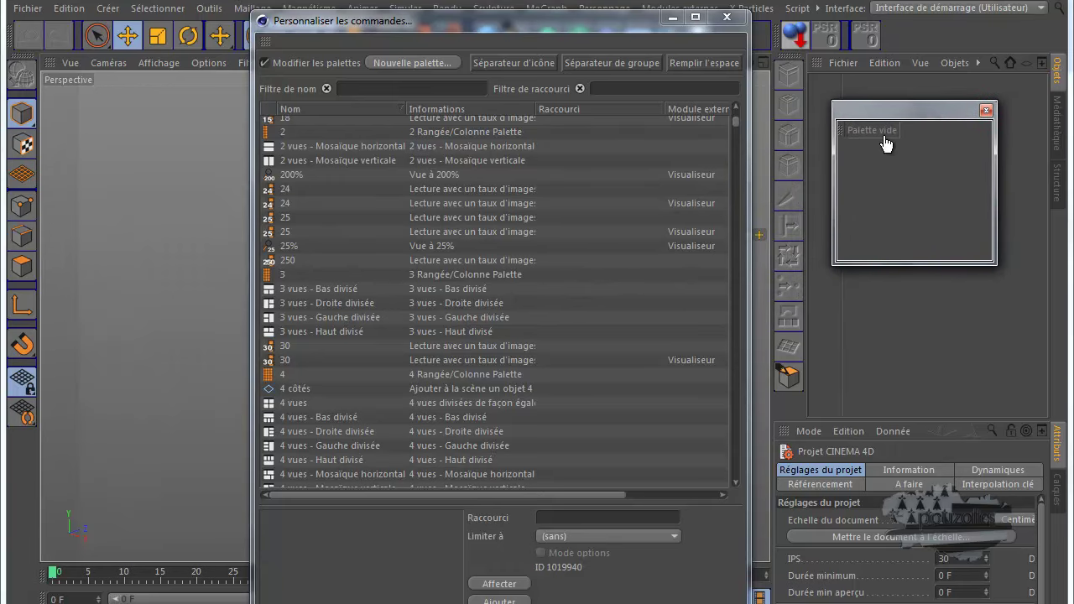
click(985, 110)
click(410, 65)
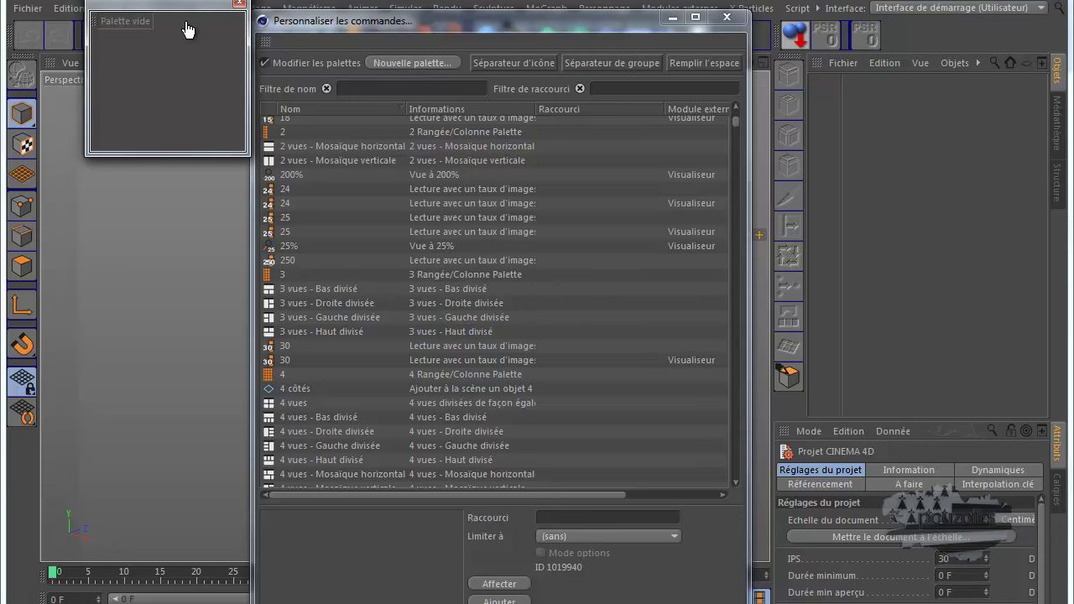
drag(182, 3, 922, 146)
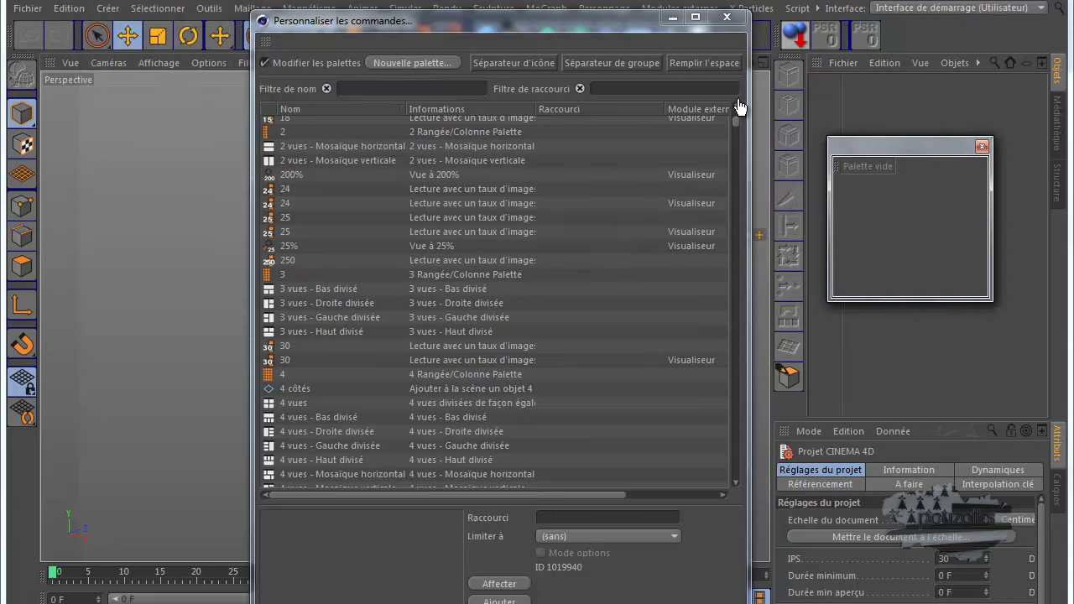
Step: Add the commands Afficher la barre d'accès, Afficher texture and Ajouter des objets au calque to the new palette
scroll(307, 324, down, 5)
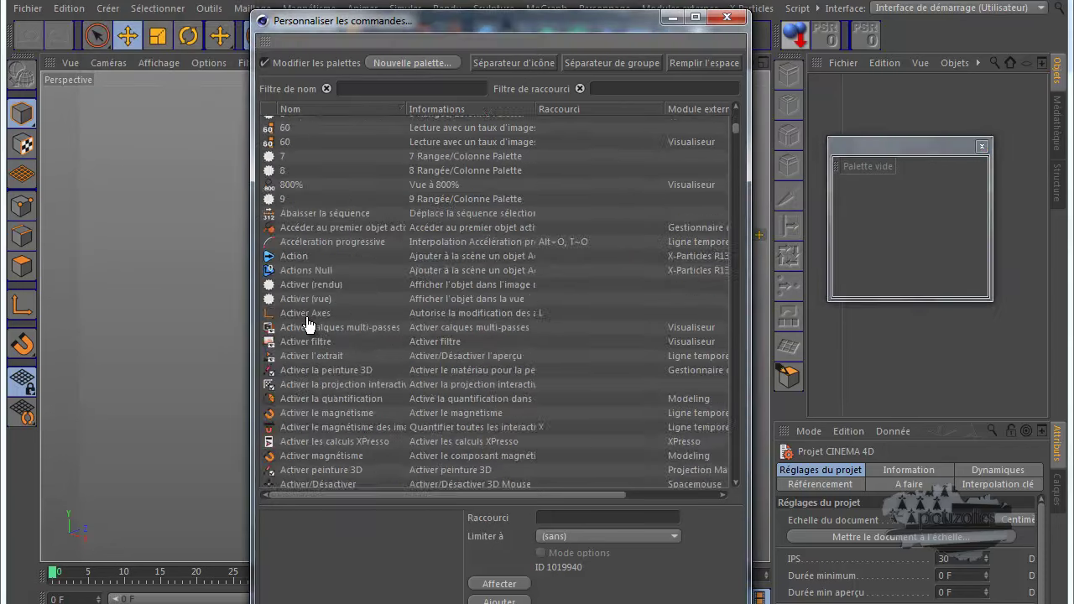
scroll(307, 323, down, 10)
drag(306, 364, 790, 193)
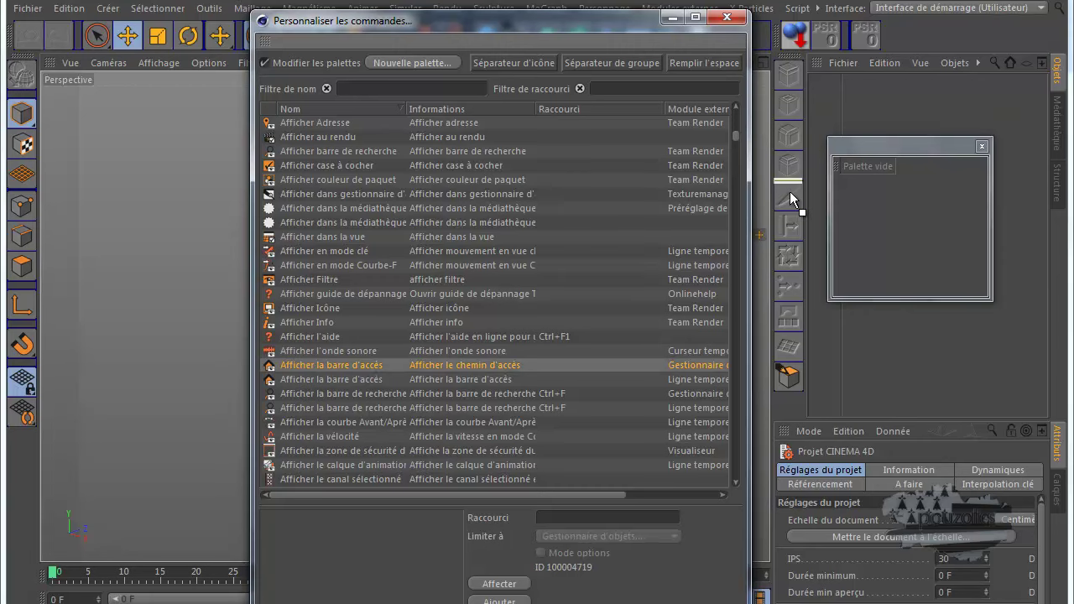
drag(859, 168, 857, 172)
scroll(355, 436, down, 5)
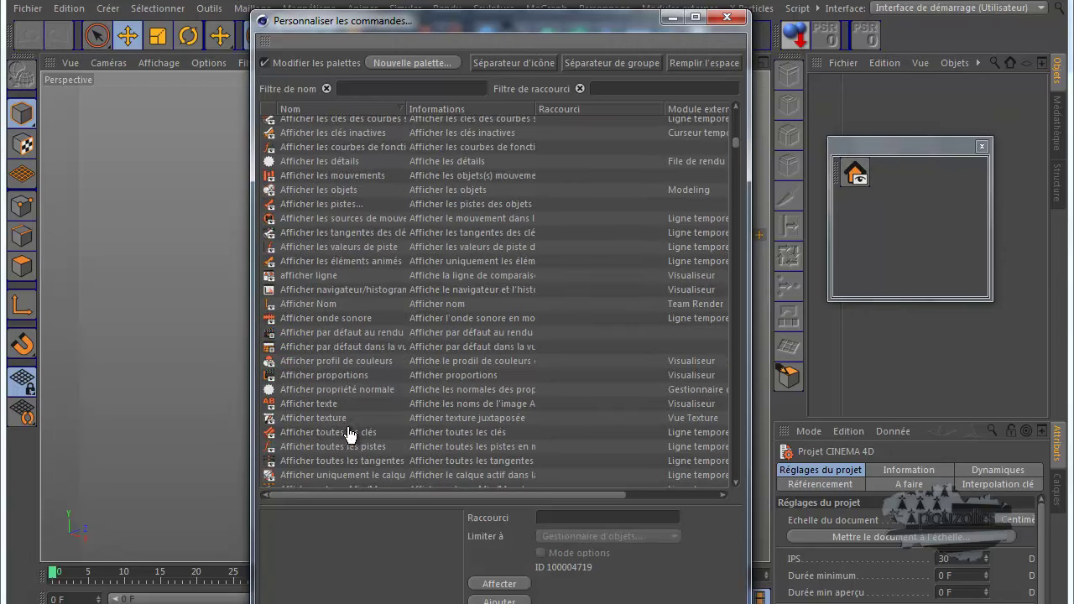
drag(318, 419, 881, 178)
scroll(369, 415, down, 5)
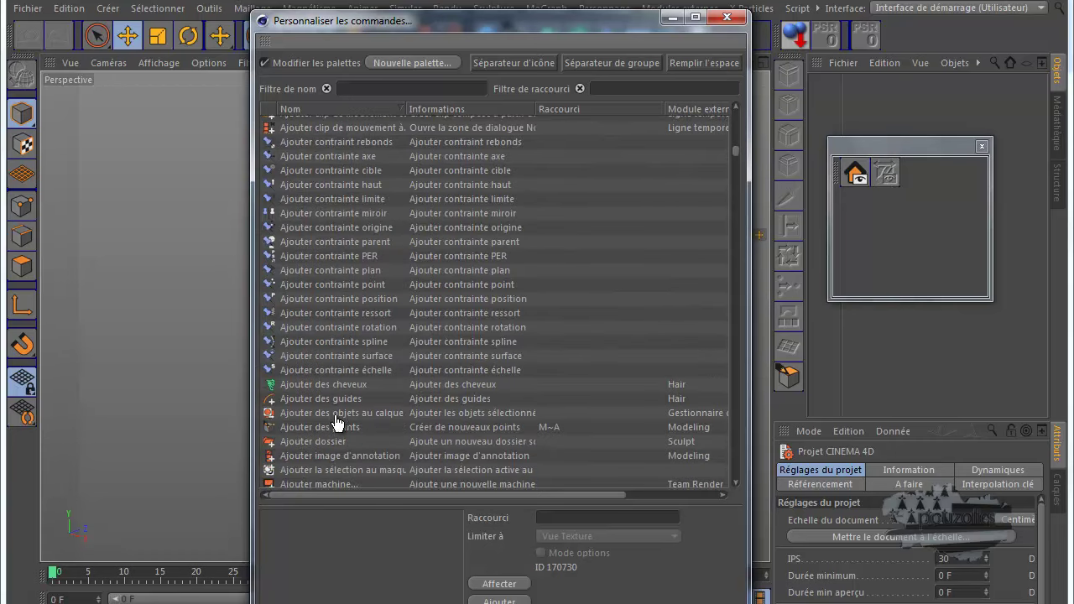
drag(329, 415, 901, 170)
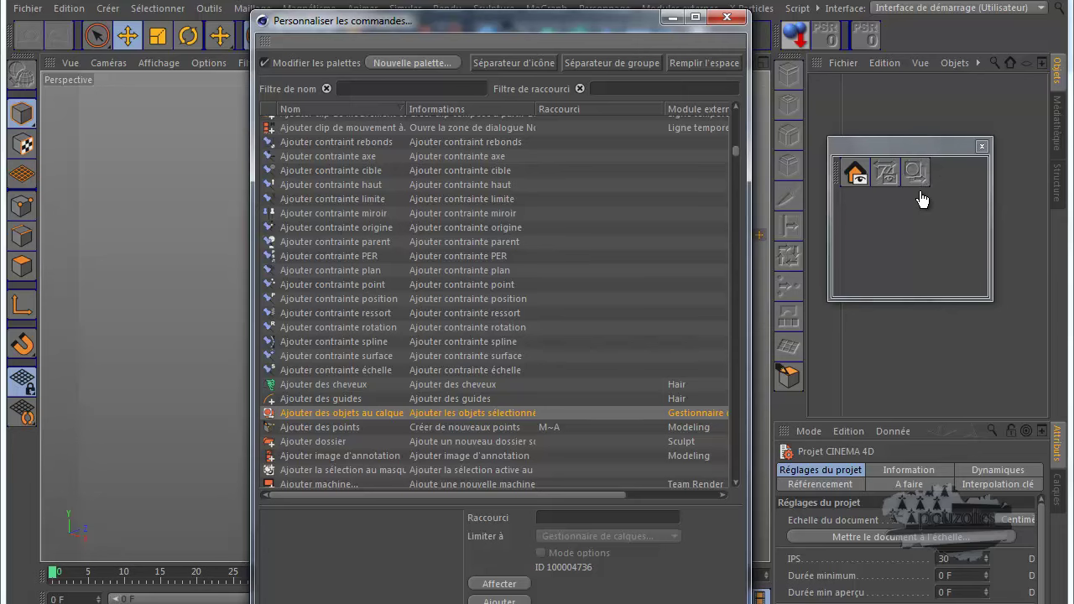
Step: Close the command customization window and dock the new three-icon palette beneath the main toolbar
click(724, 17)
drag(913, 145, 447, 150)
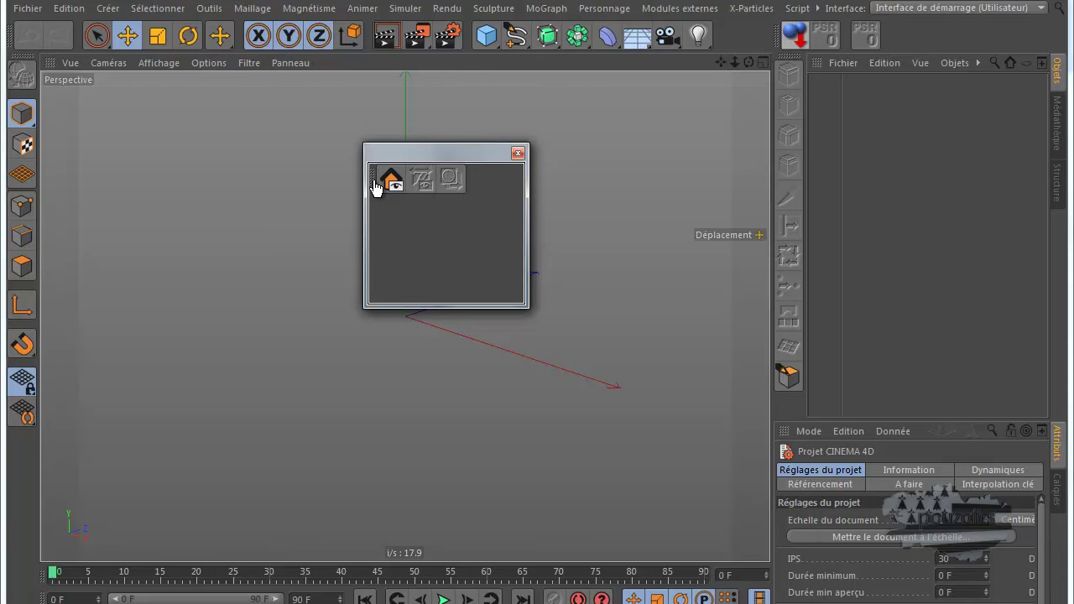
drag(376, 186, 751, 48)
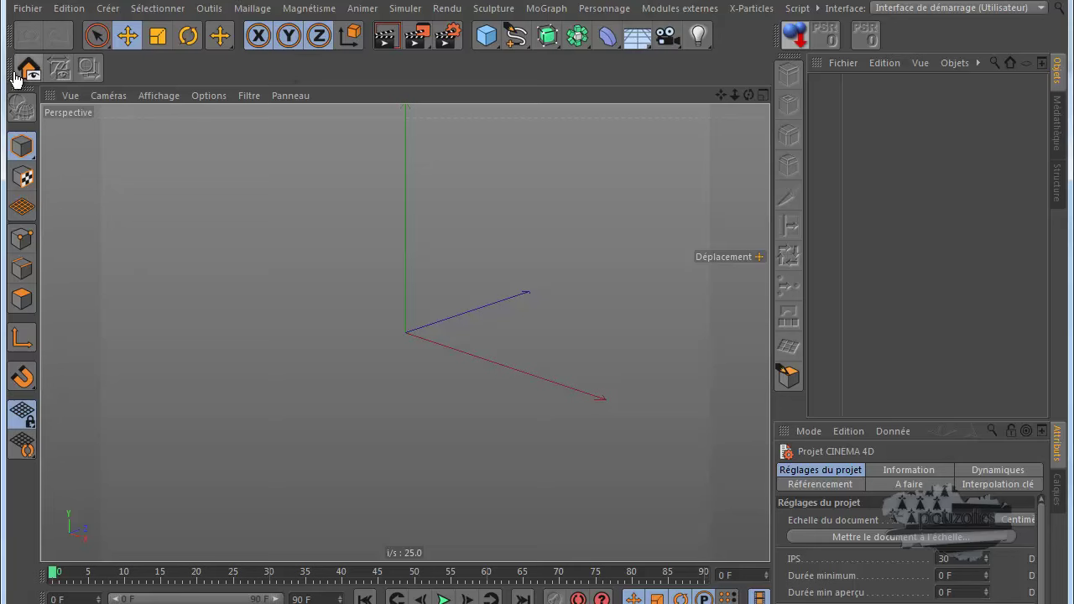
Step: Re-dock the three-icon palette directly above the viewport only and enlarge the viewport's height down toward the material manager
drag(10, 69, 244, 195)
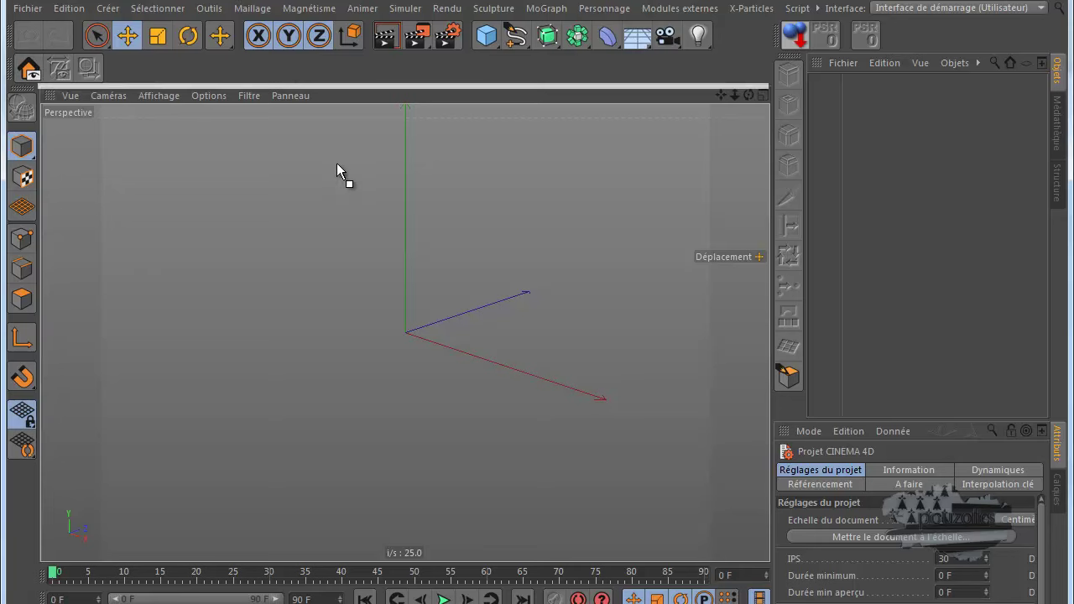
drag(476, 242, 477, 286)
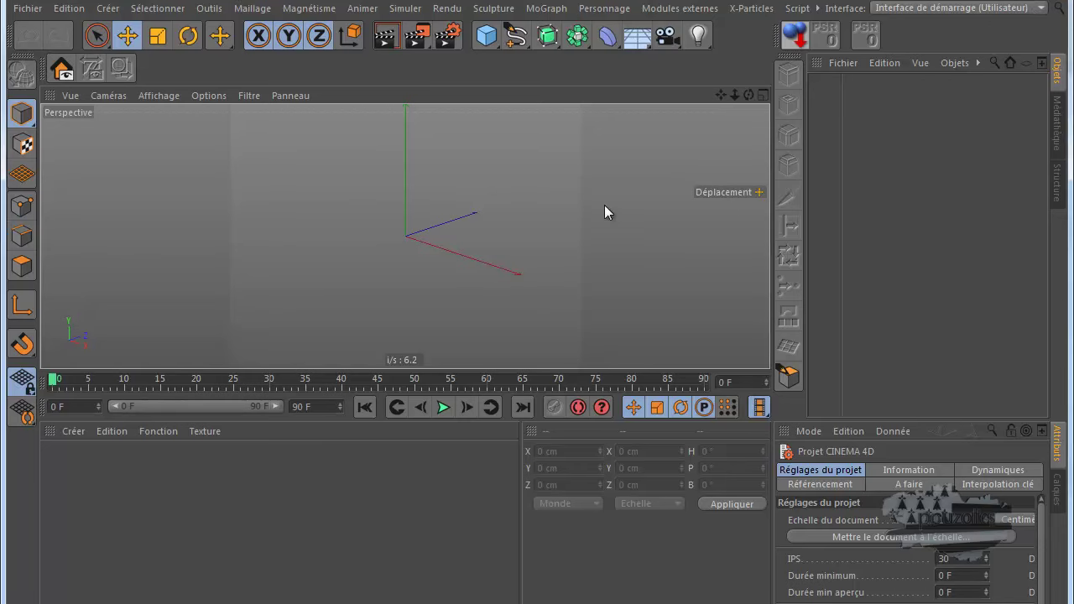
drag(355, 372, 364, 550)
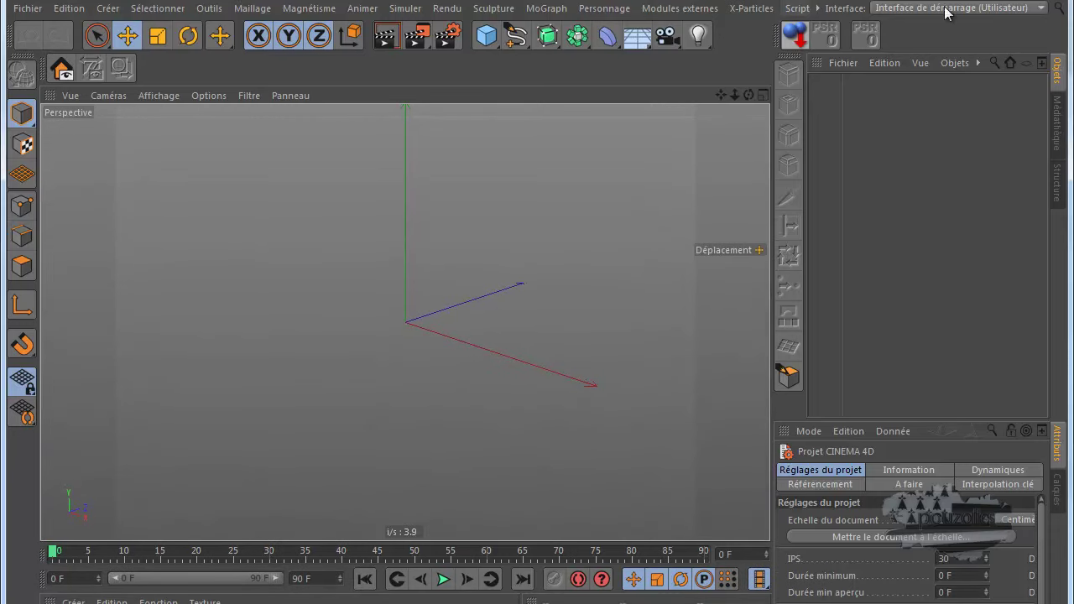
Step: Open the dialog for saving the customized interface under a new name and cancel it without saving
click(819, 7)
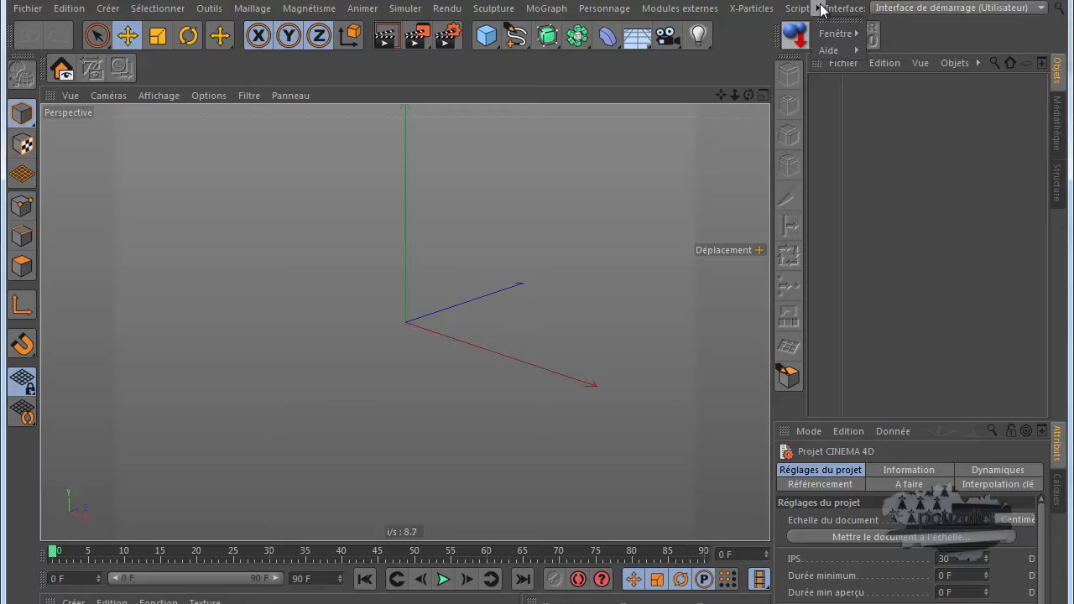
mouse_move(829, 34)
mouse_move(919, 37)
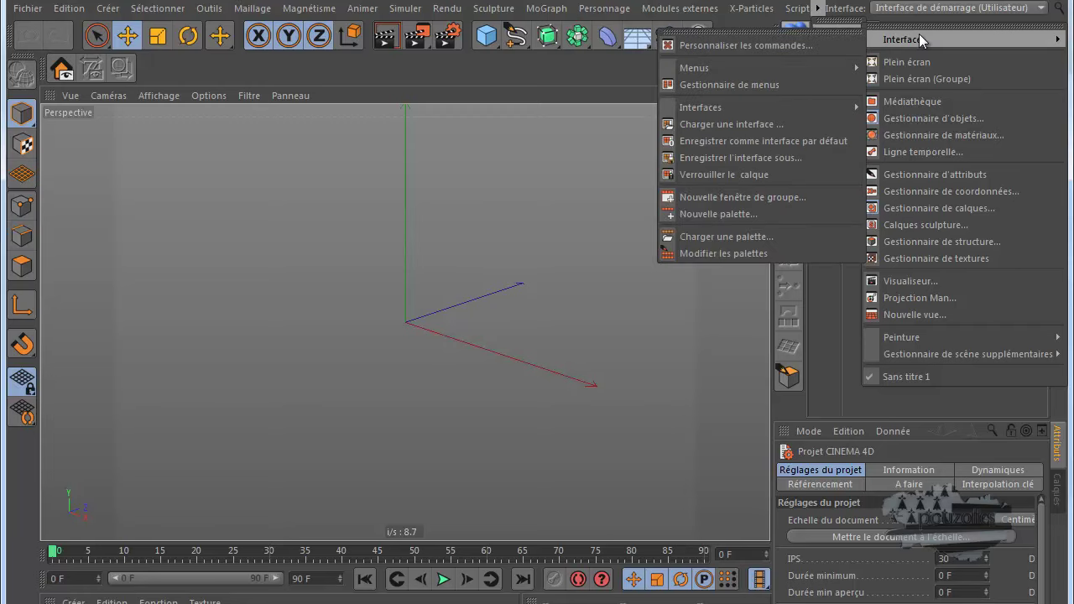
click(707, 161)
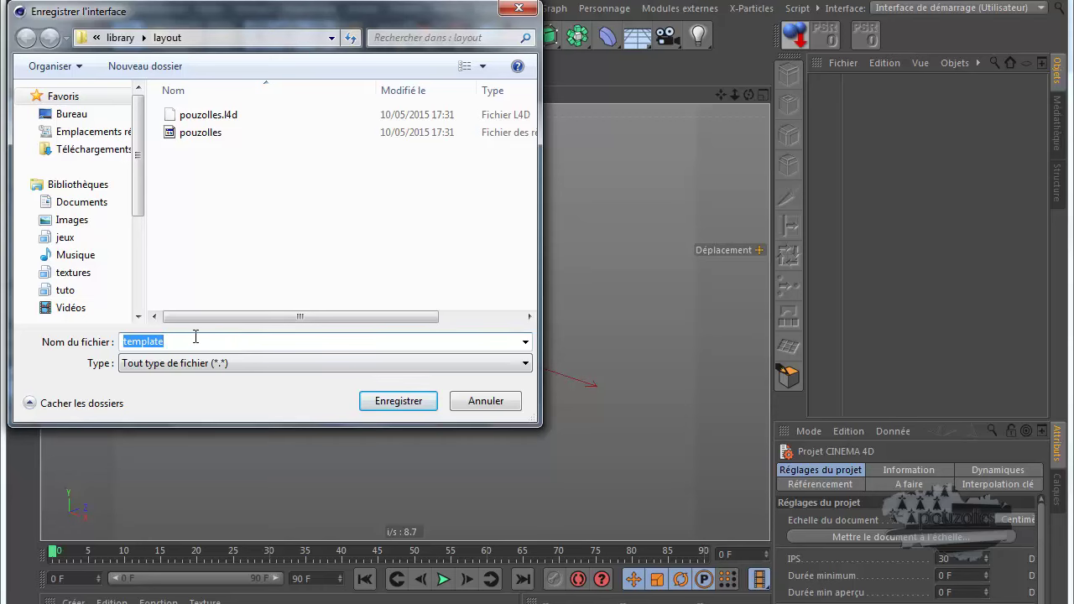
click(490, 402)
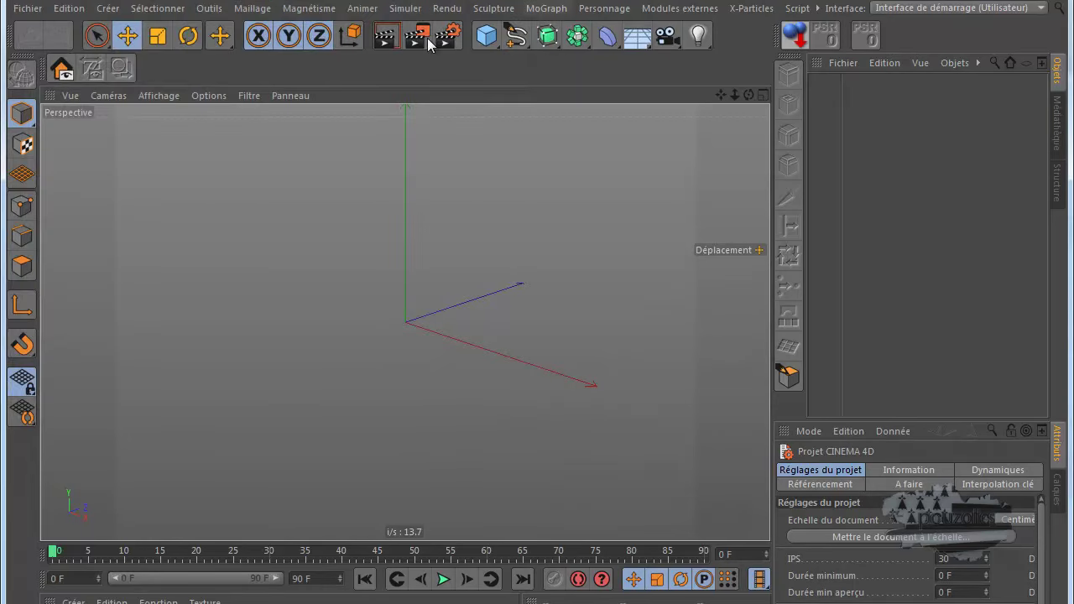